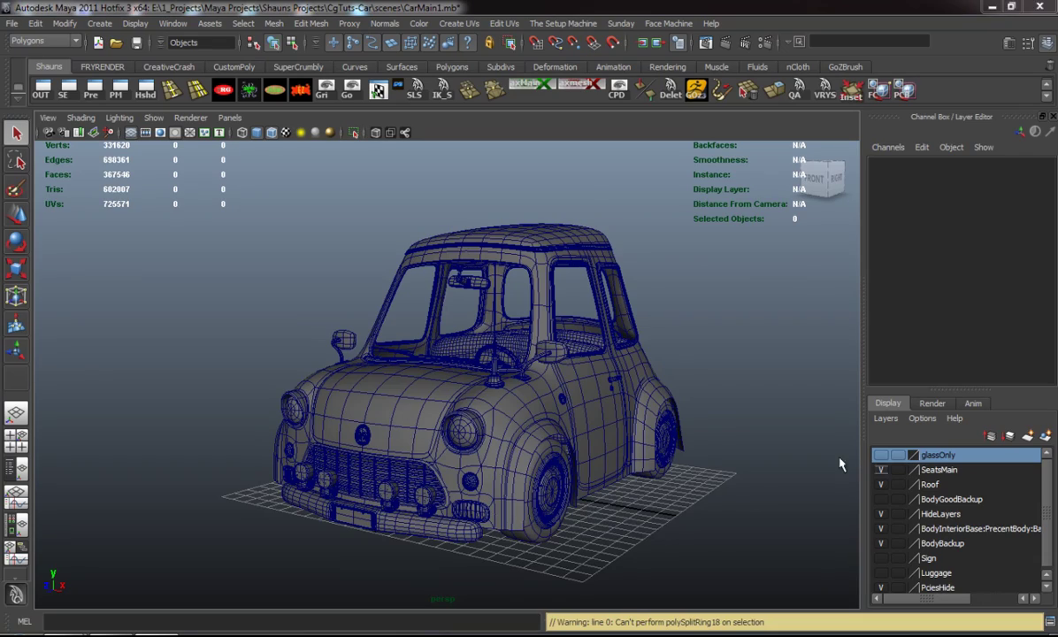
- Hide the SeatsMain layer to expose the inside of the car's rear door
alt+middle_drag(420, 416, 301, 483)
alt+right_drag(301, 482, 414, 421)
alt+drag(414, 422, 498, 406)
alt+middle_drag(498, 406, 851, 365)
alt+drag(851, 365, 829, 466)
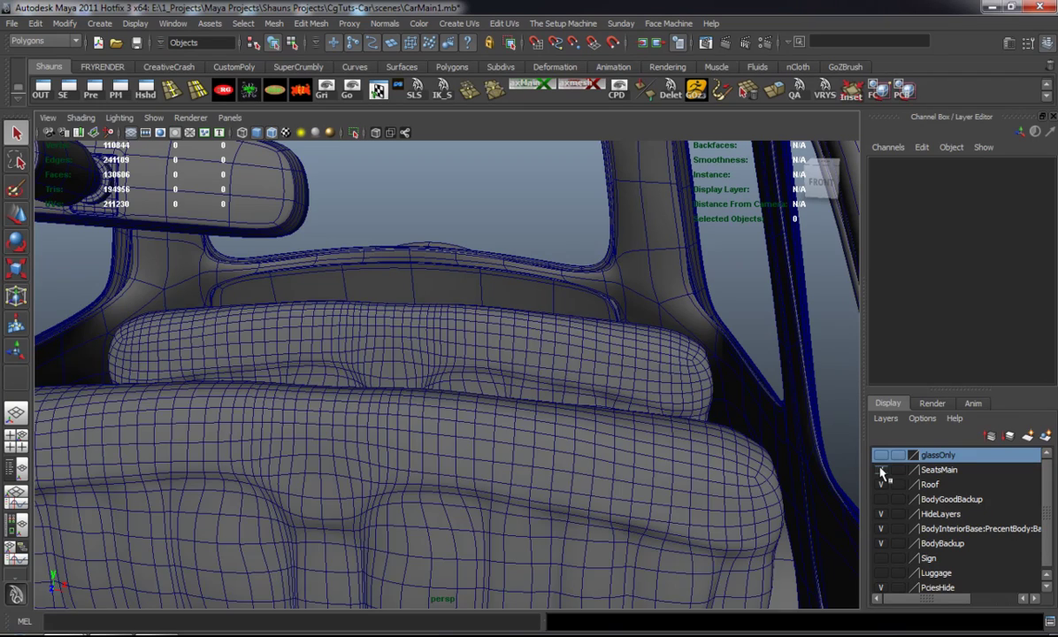
click(881, 470)
- Import the BodyInteriorBase.mb scene file into the current scene
click(12, 23)
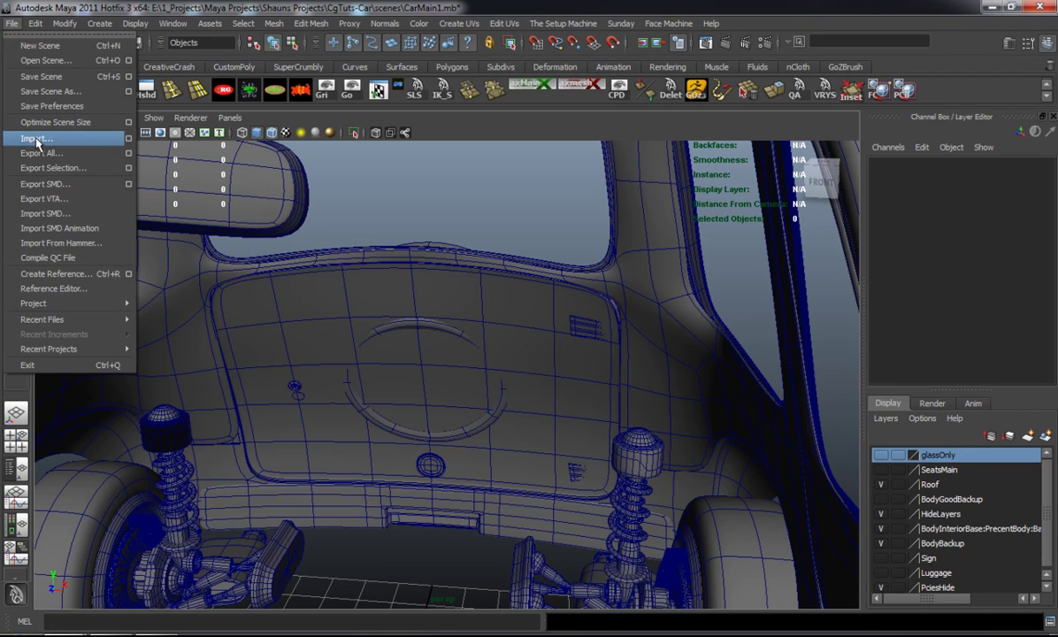
click(35, 137)
double_click(321, 148)
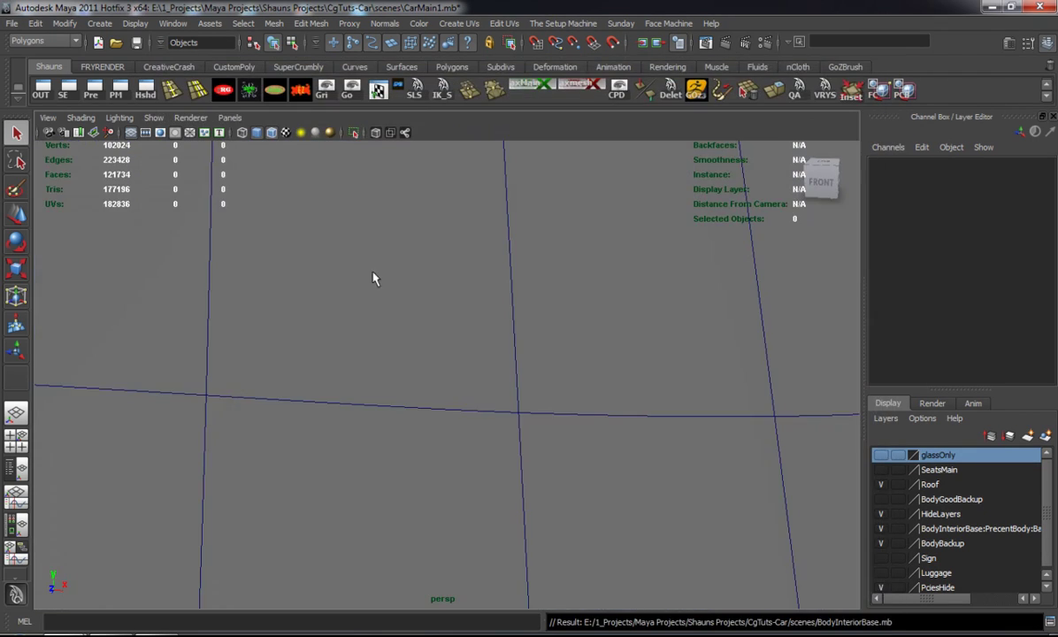
- Select the block of faces covering the rear door area on the imported interior body, using the unsmoothed wireframe display
scroll(389, 323, down, 7)
scroll(385, 326, up, 1)
alt+drag(377, 300, 399, 252)
right_drag(399, 250, 402, 276)
scroll(340, 379, down, 2)
alt+middle_drag(335, 385, 521, 219)
alt+drag(520, 222, 445, 329)
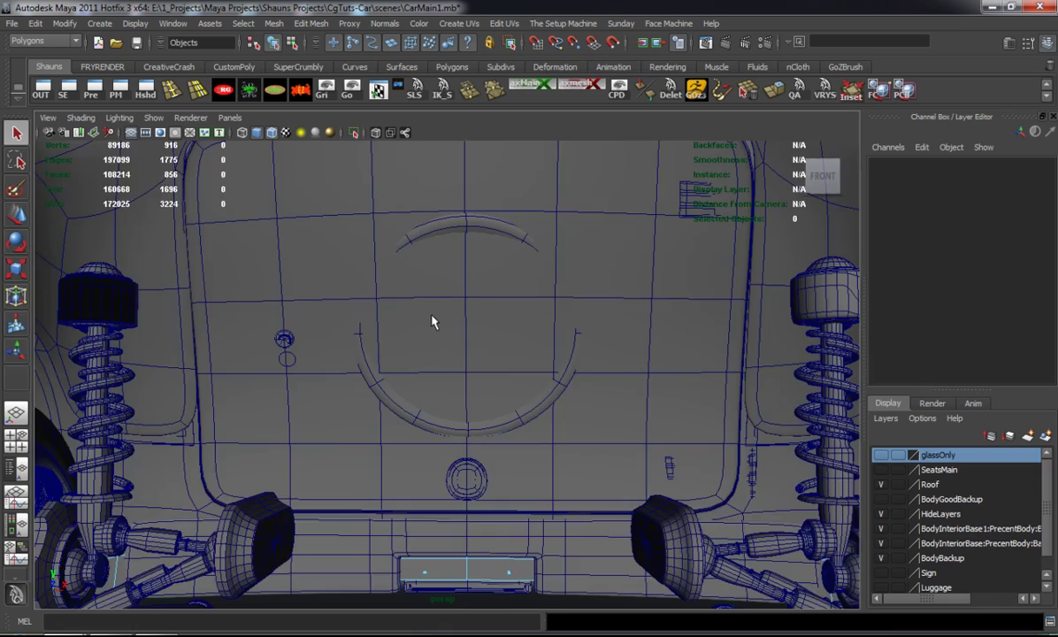
key(4)
scroll(336, 267, down, 1)
alt+middle_drag(339, 272, 347, 338)
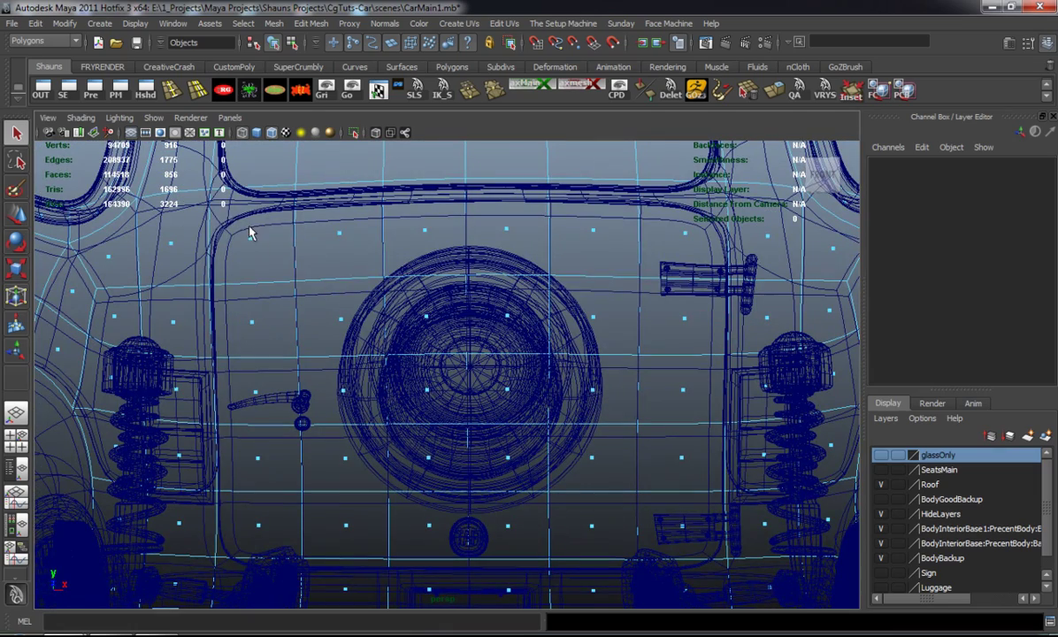
drag(699, 269, 698, 269)
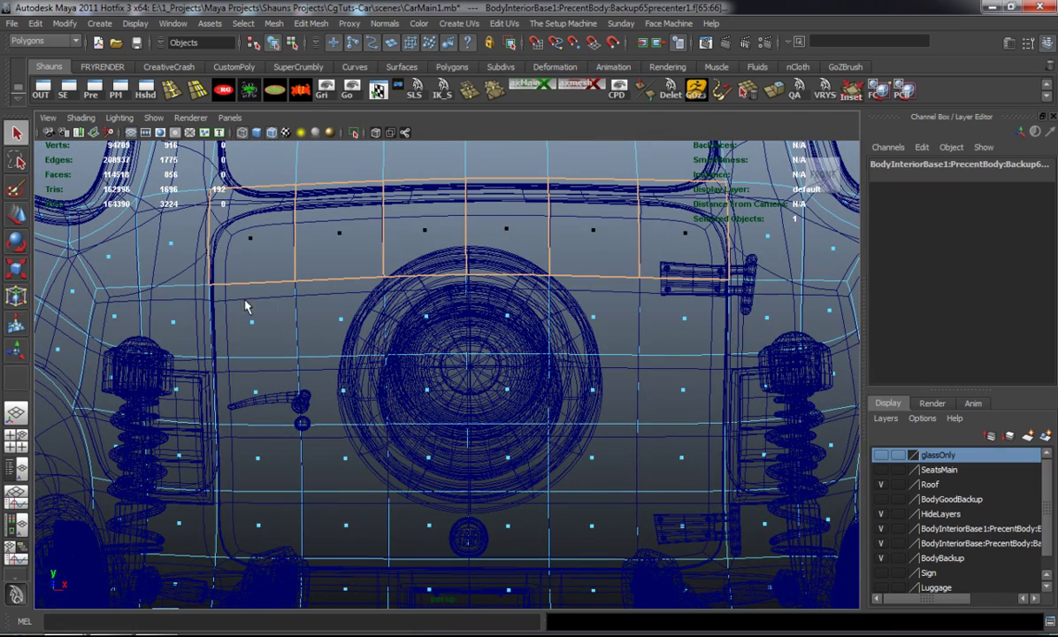
shift+drag(715, 347, 716, 348)
shift+drag(227, 395, 659, 513)
key(1)
alt+middle_drag(499, 445, 523, 461)
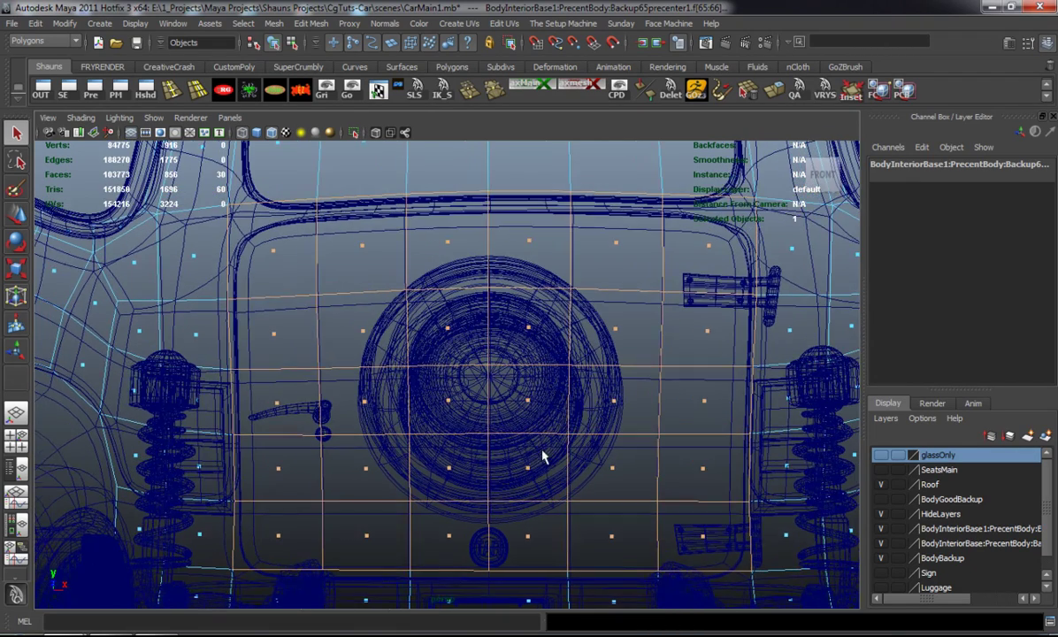
alt+drag(523, 461, 525, 471)
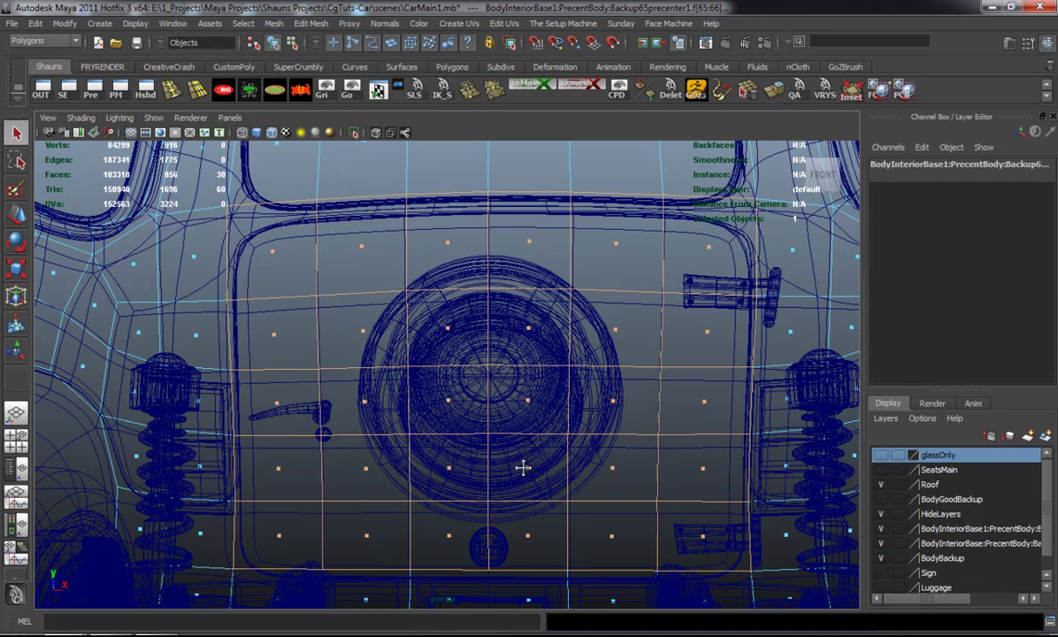
click(846, 92)
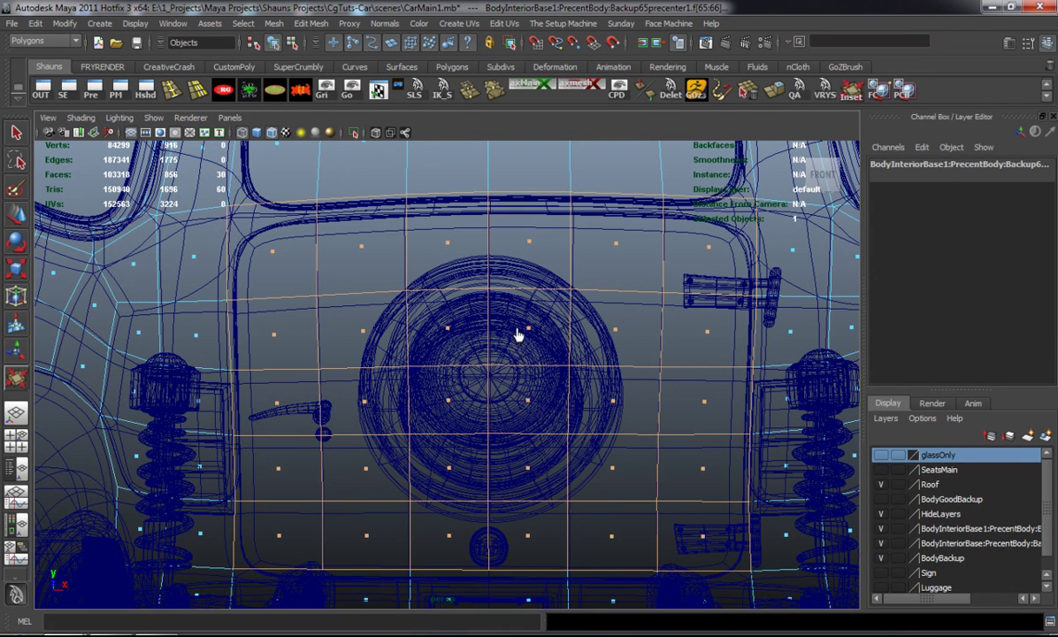
drag(494, 356, 528, 361)
key(w)
key(3)
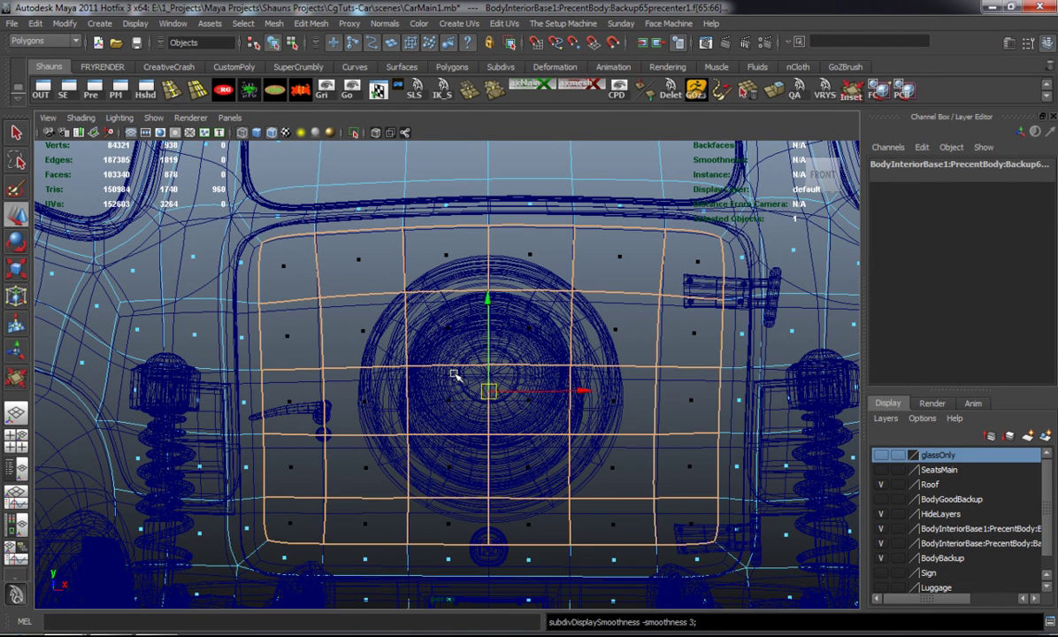
key(ctrl+z)
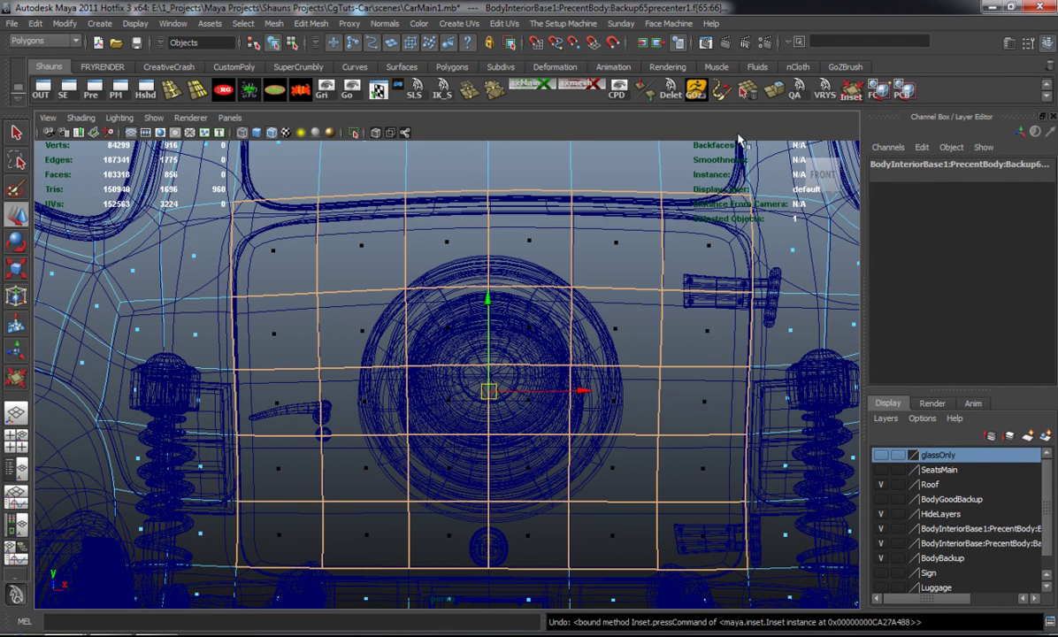
- Inset the selected rear door faces slightly and extract them as a separate mesh
click(845, 92)
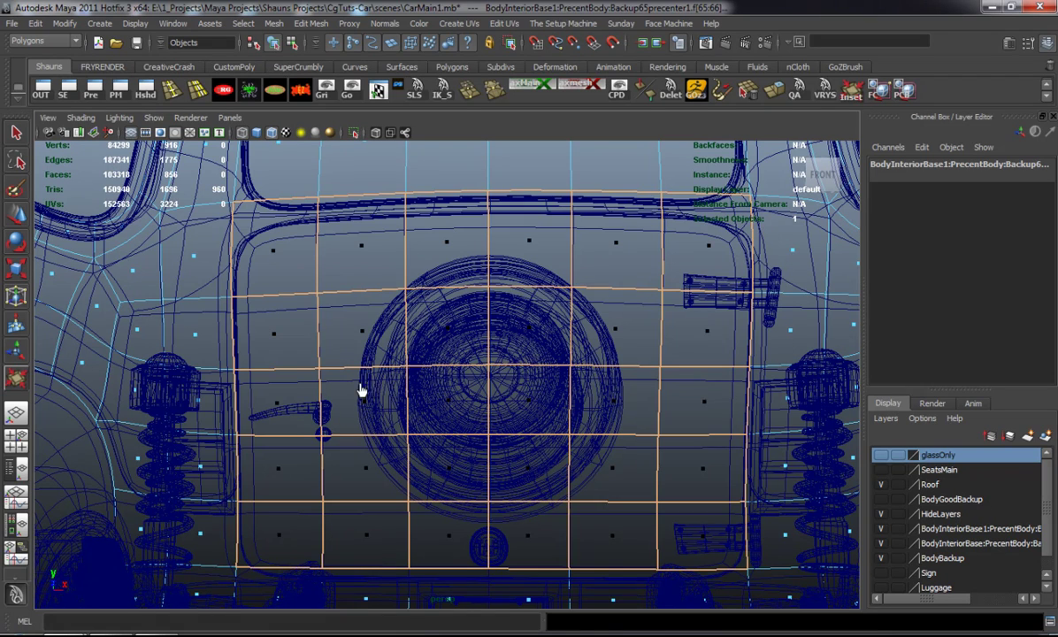
mouse_move(405, 388)
mouse_down()
mouse_move(415, 384)
mouse_move(387, 397)
mouse_up()
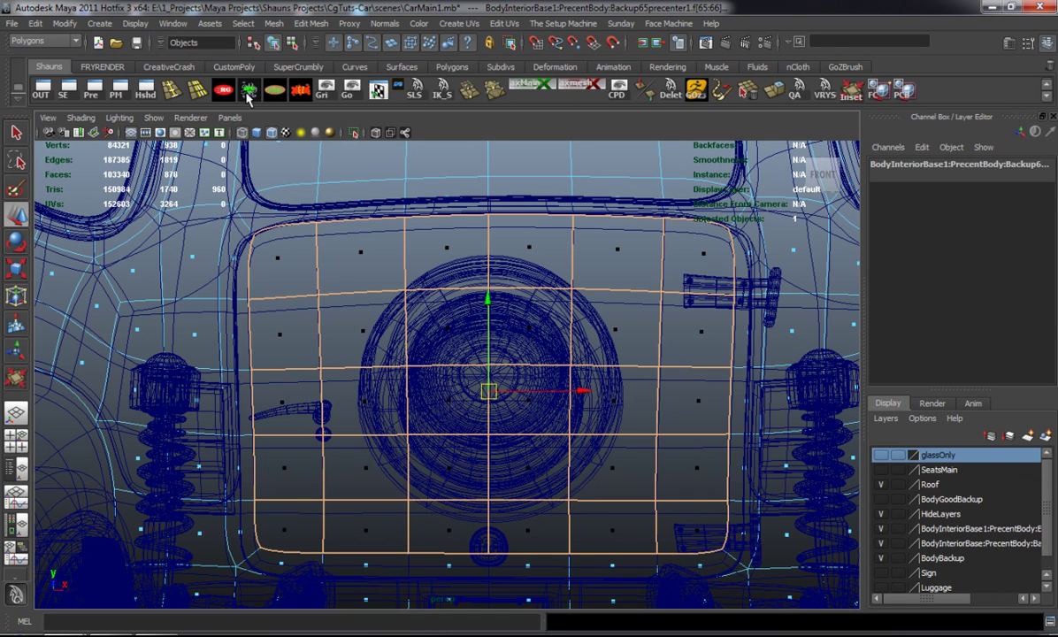
click(274, 23)
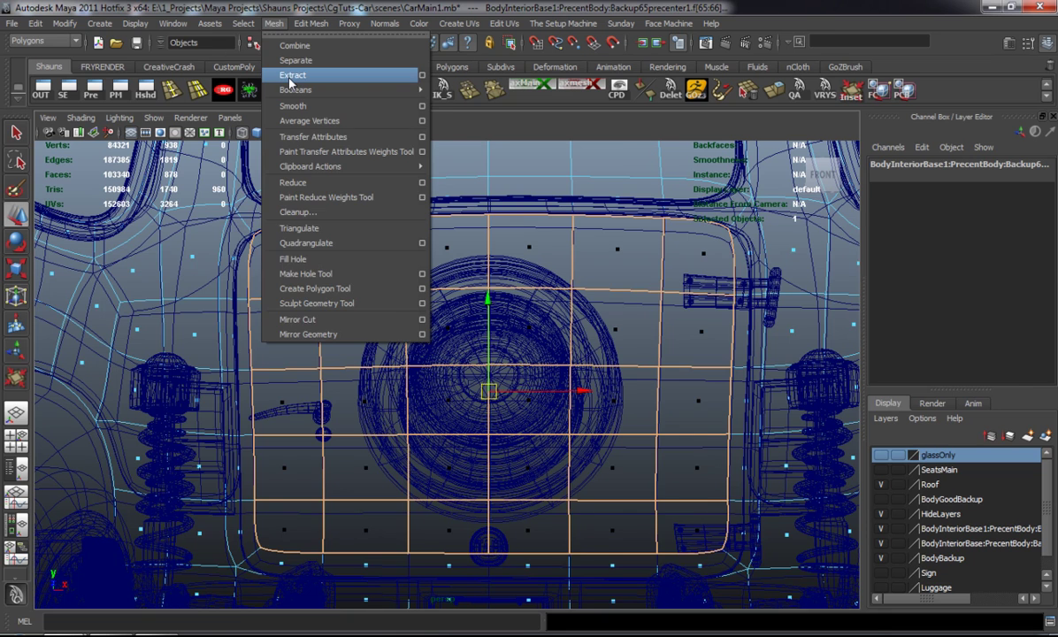
click(289, 75)
- Delete the rest of the imported interior body, keeping only the extracted rear door panel
right_drag(184, 189, 246, 182)
shift+click(318, 169)
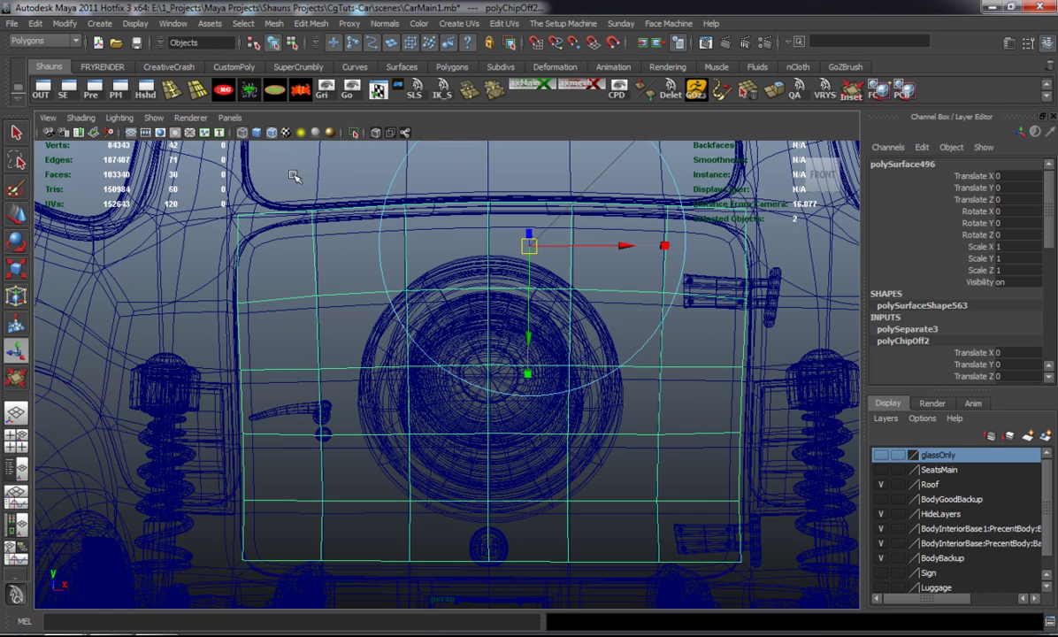
click(336, 185)
click(311, 180)
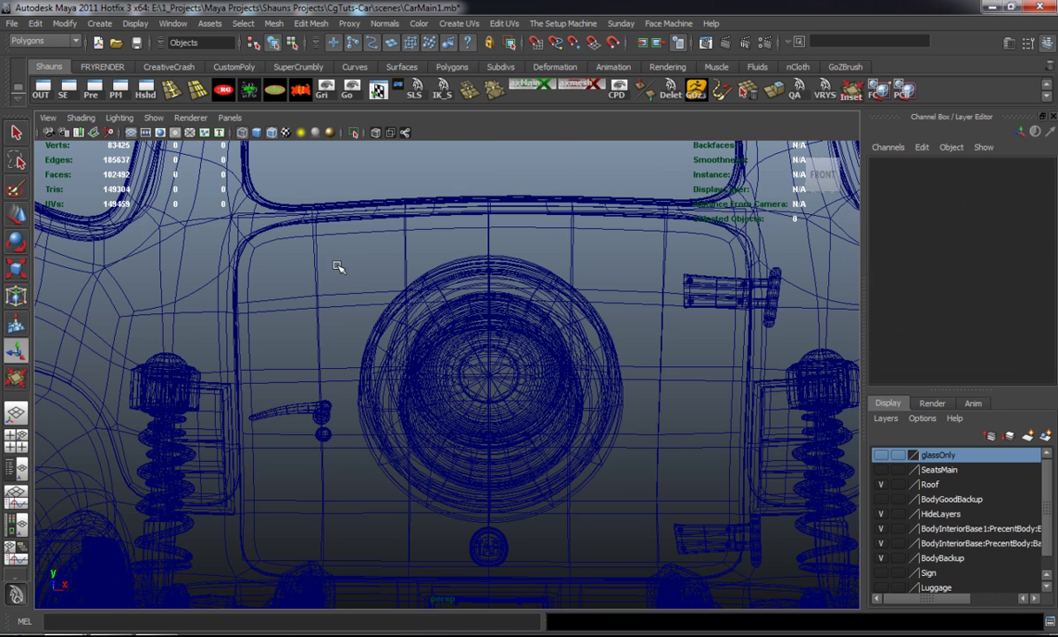
- Select the extracted door panel in shaded view, clear its construction history and center its pivot
click(237, 204)
drag(329, 285, 414, 419)
shift+click(245, 264)
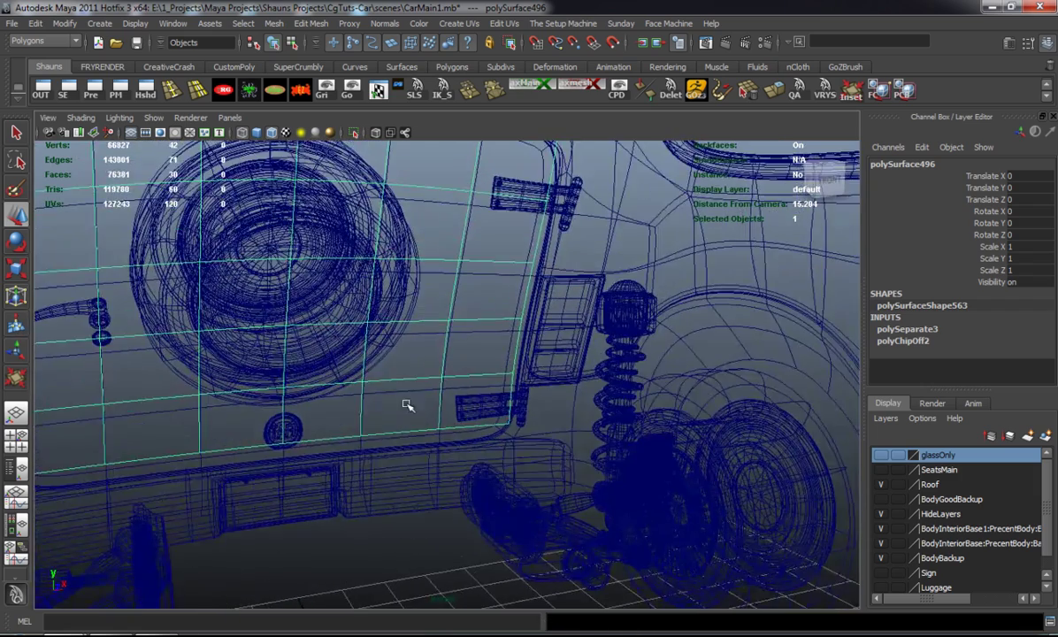
key(5)
mouse_move(332, 310)
alt+mouse_down()
mouse_move(402, 406)
mouse_move(342, 343)
alt+mouse_up()
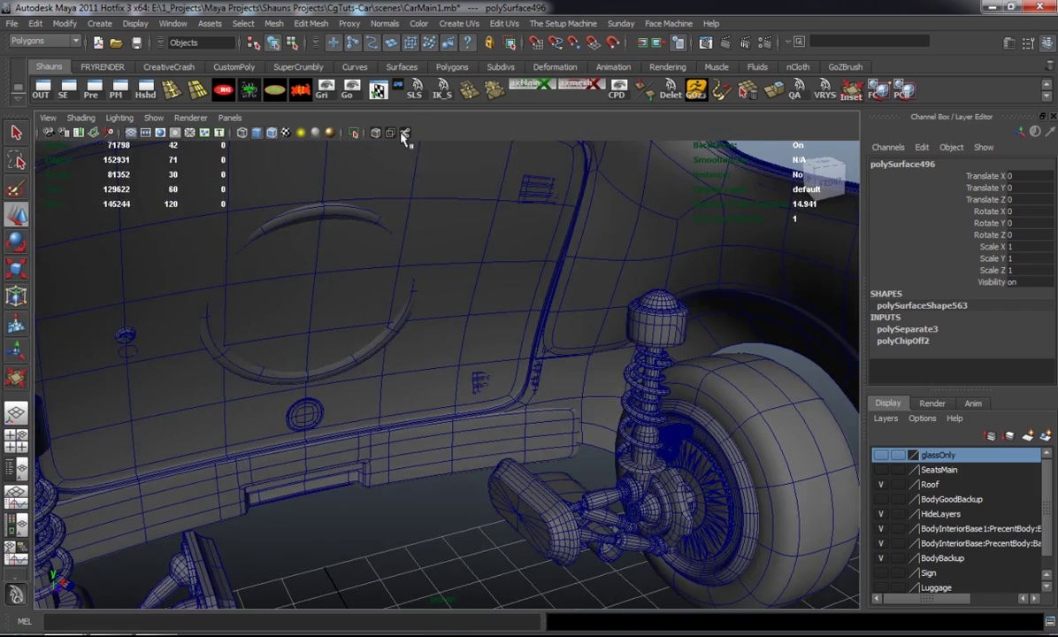
click(301, 89)
alt+middle_drag(428, 296, 487, 365)
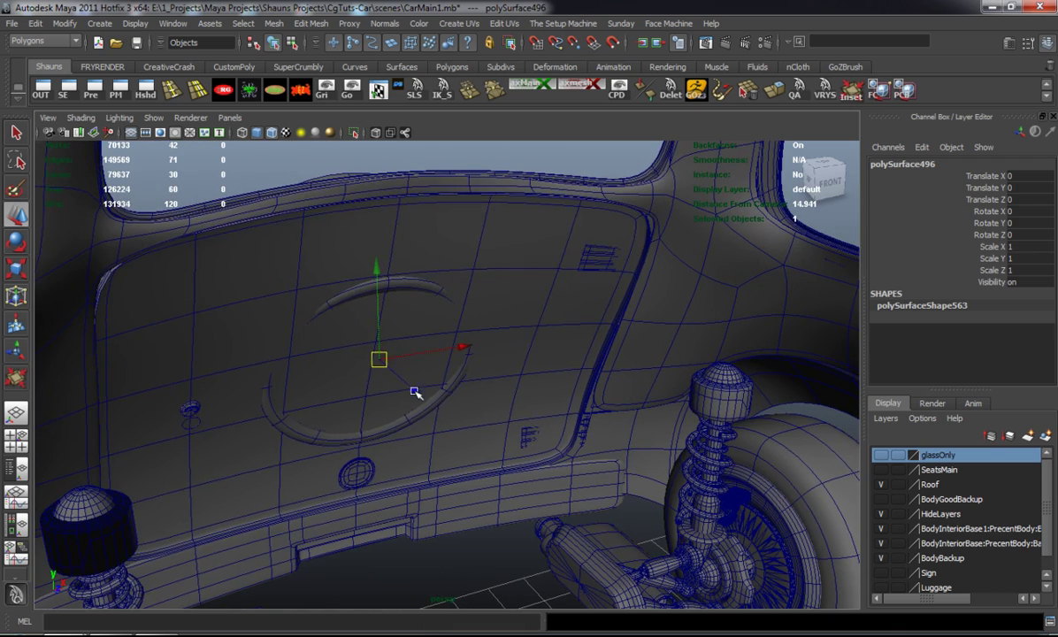
- Move the door panel inward and down, to Translate Y -0.271 and Translate Z 0.251
drag(411, 386, 414, 389)
middle_drag(416, 394, 412, 402)
alt+drag(412, 402, 508, 334)
middle_drag(498, 304, 498, 316)
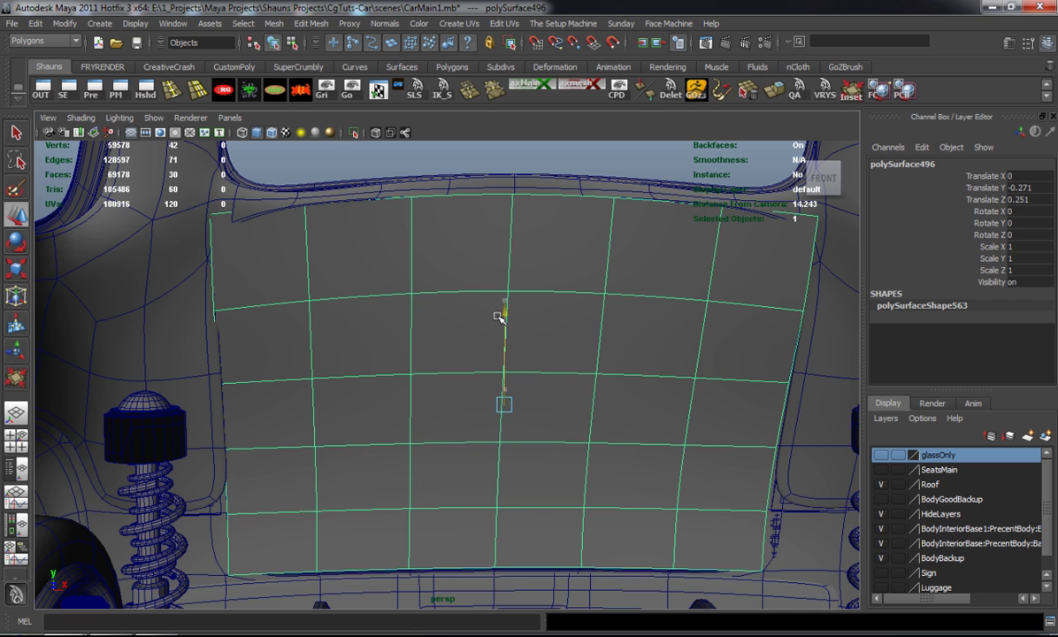
- Select the panel's border edges in unsmoothed display and extrude them into a narrow rim
key(1)
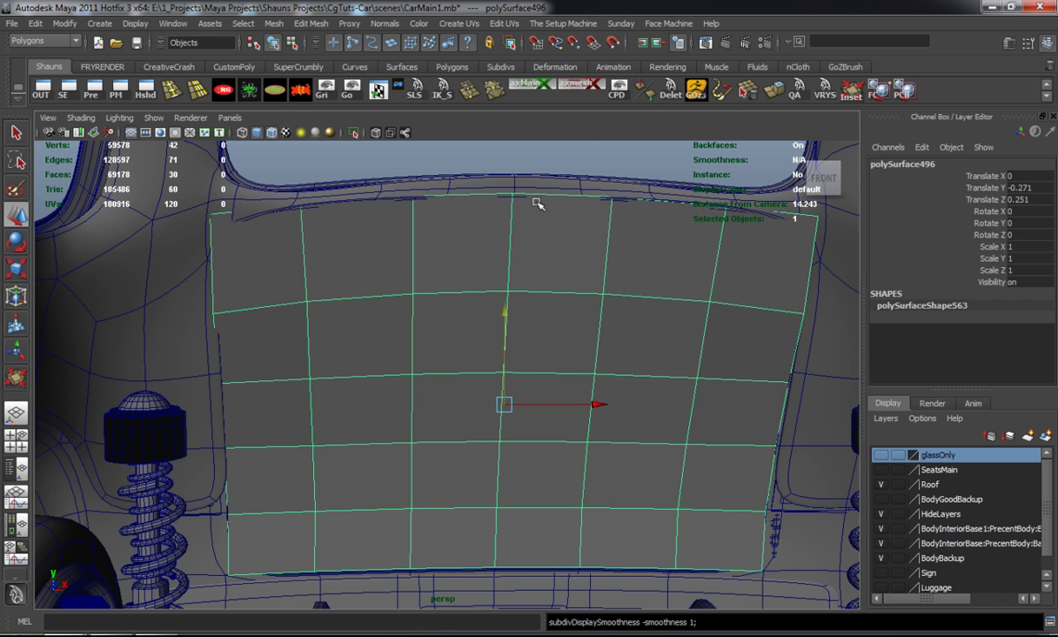
right_drag(531, 219, 500, 187)
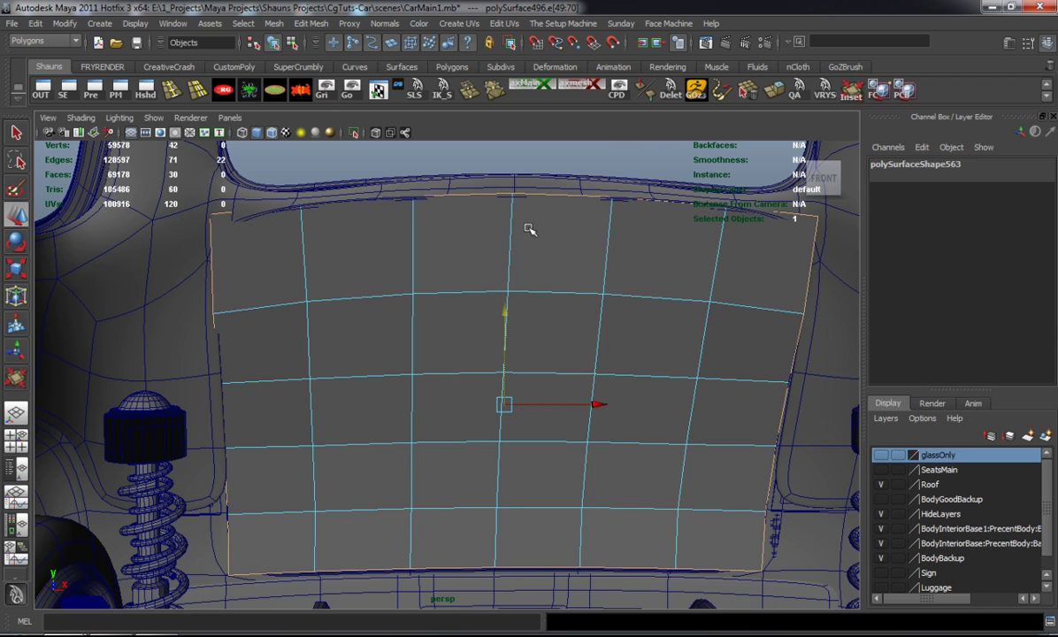
click(773, 90)
alt+drag(476, 327, 418, 339)
scroll(433, 312, down, 5)
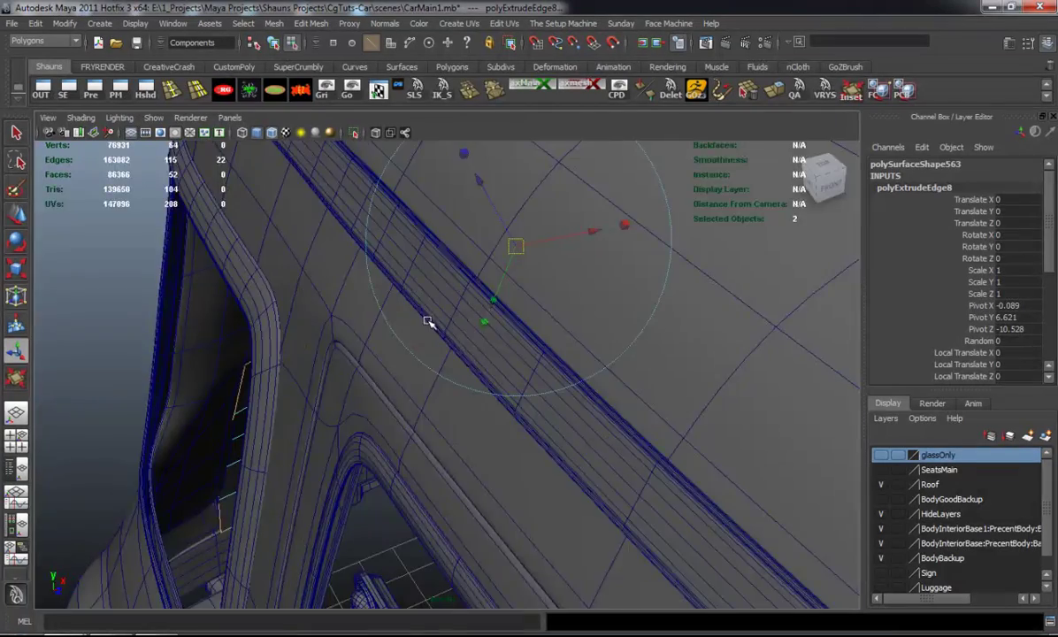
scroll(433, 354, up, 5)
mouse_move(446, 368)
alt+middle_down()
mouse_move(454, 441)
mouse_move(437, 374)
alt+middle_up()
scroll(439, 374, up, 4)
drag(493, 259, 486, 254)
middle_drag(486, 255, 484, 249)
- Extrude the panel's border edges a second time and switch the panel to smooth preview
key(g)
mouse_move(496, 378)
middle_down()
mouse_move(511, 335)
mouse_move(496, 378)
middle_up()
key(3)
alt+drag(446, 405, 392, 366)
scroll(409, 370, down, 5)
click(220, 223)
scroll(295, 365, up, 4)
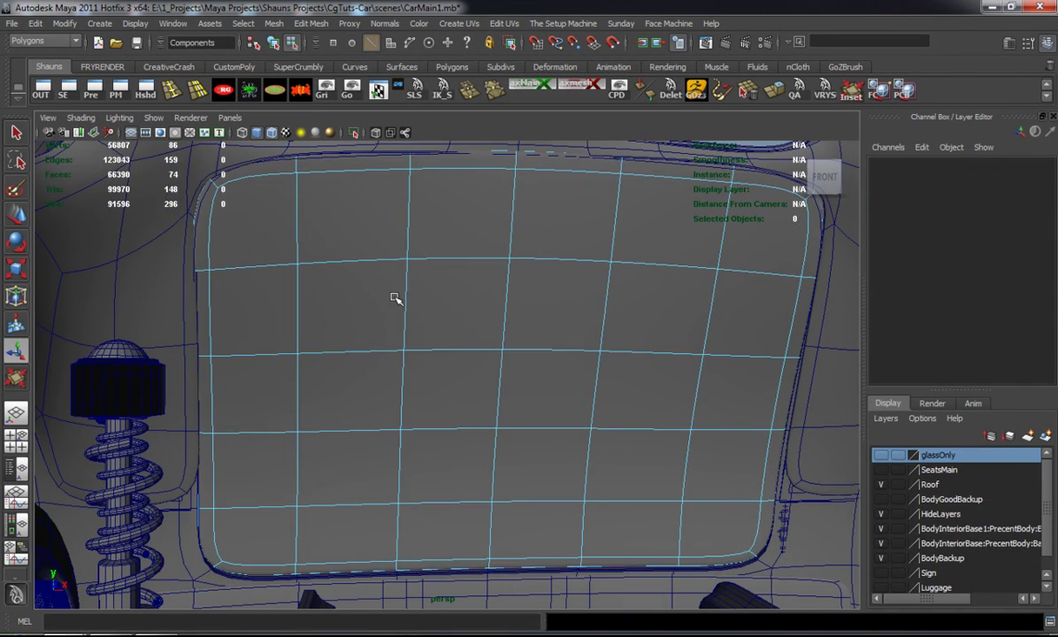
- Lower the whole panel to Translate Y -0.357 and scale it uniformly to 0.983 to fit the rear door
key(F8)
click(441, 324)
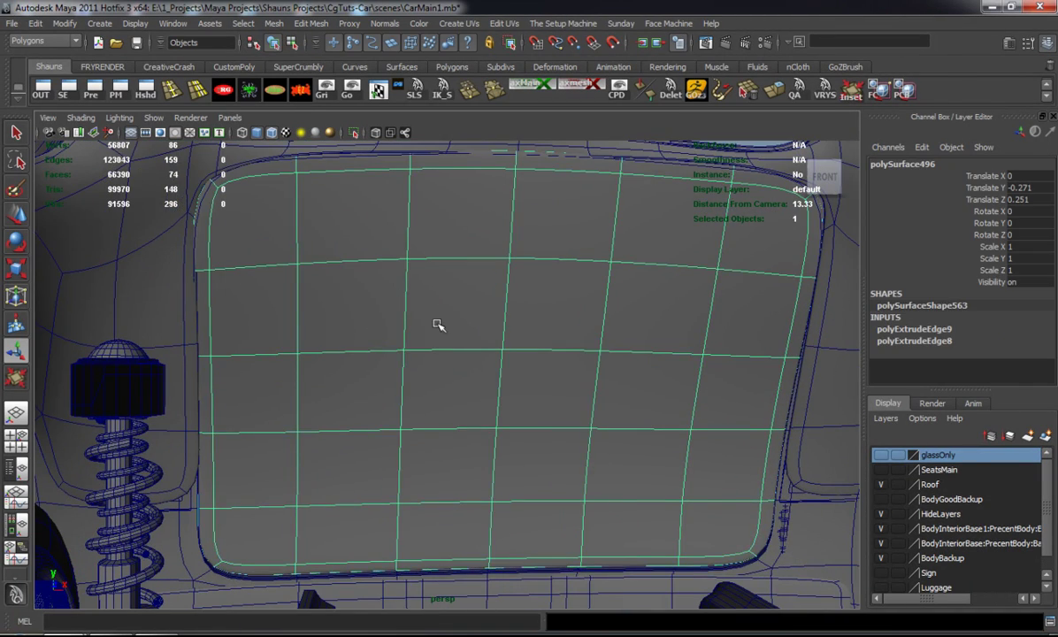
key(w)
drag(501, 289, 502, 295)
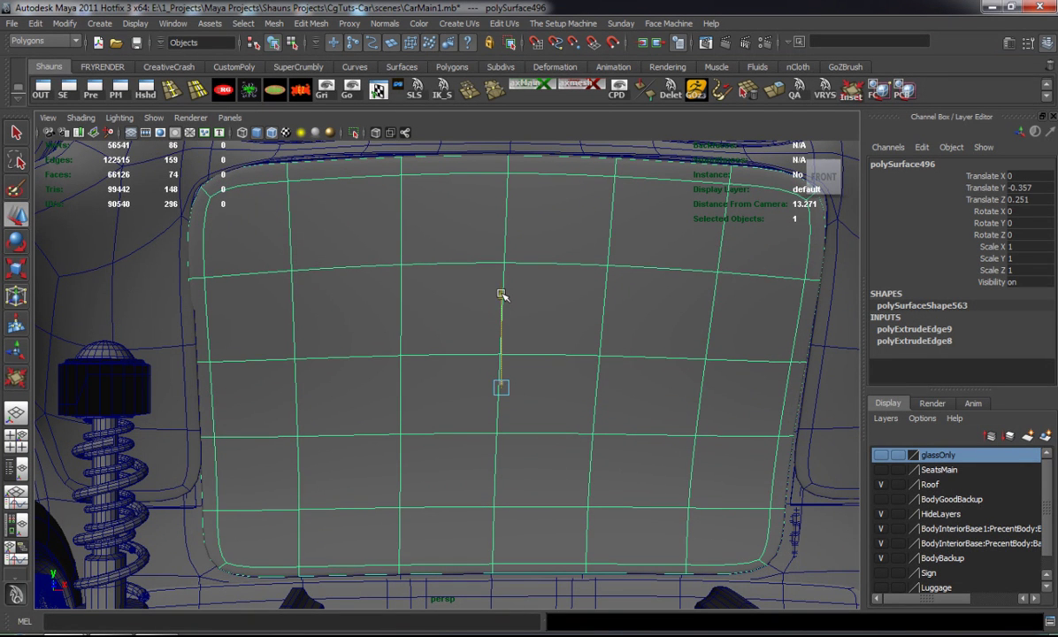
drag(501, 384, 498, 389)
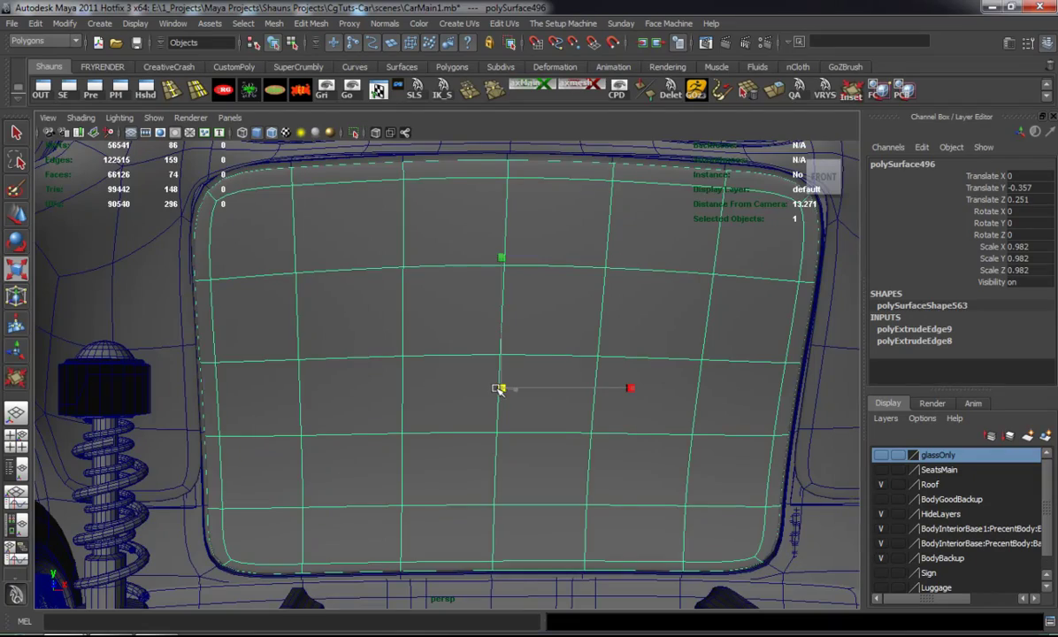
alt+drag(499, 389, 436, 384)
click(682, 224)
mouse_move(657, 278)
alt+mouse_down()
mouse_move(522, 276)
mouse_move(496, 288)
mouse_move(652, 279)
alt+mouse_up()
key(ctrl+z)
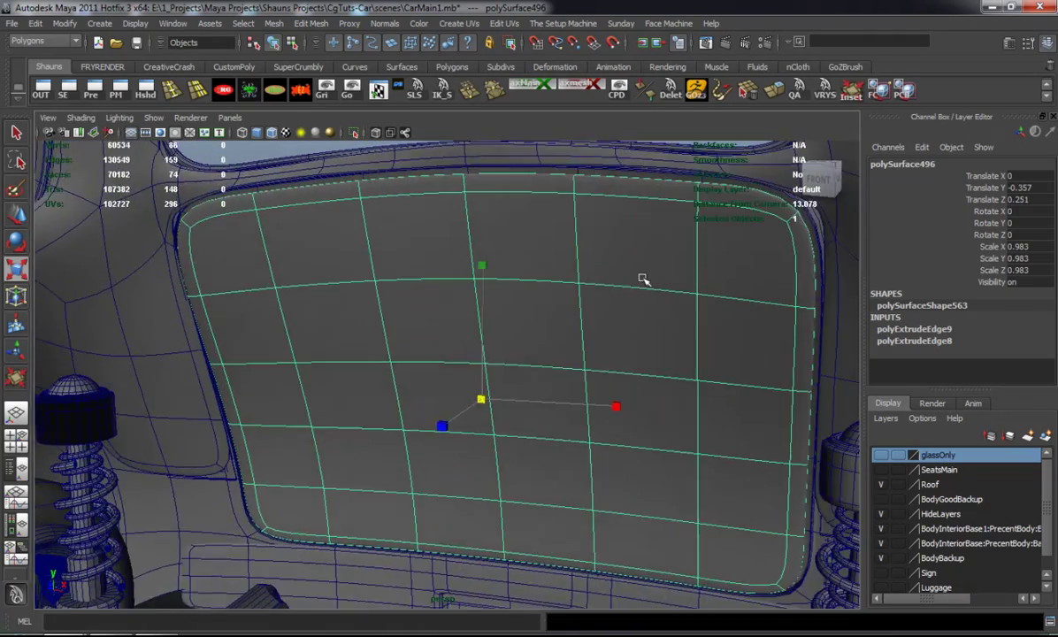
- Insert two supporting edge loops along the panel's rim, close to its inner and outer edges, and restore smooth preview
scroll(619, 321, up, 3)
alt+drag(618, 321, 465, 371)
alt+middle_drag(465, 370, 491, 339)
alt+drag(492, 339, 495, 381)
alt+right_drag(372, 372, 430, 377)
alt+drag(430, 377, 439, 390)
key(1)
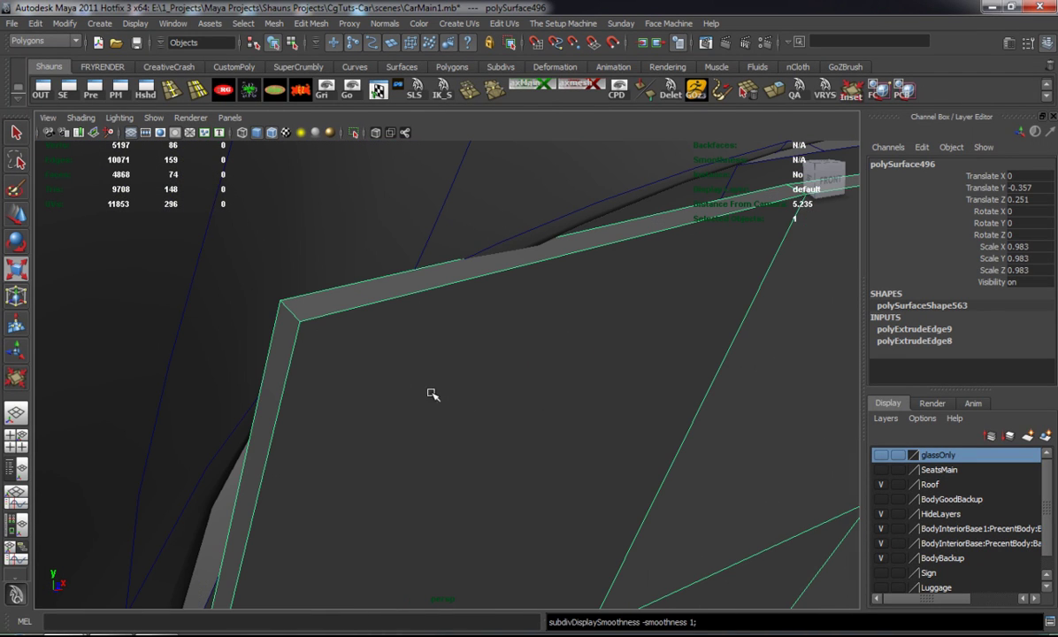
click(168, 90)
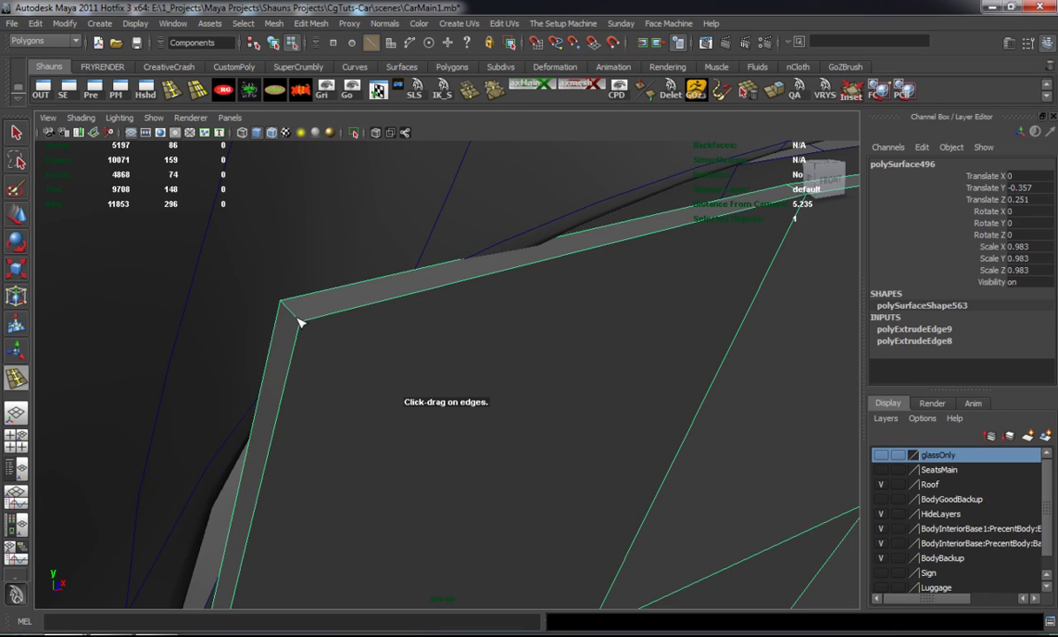
drag(299, 322, 299, 317)
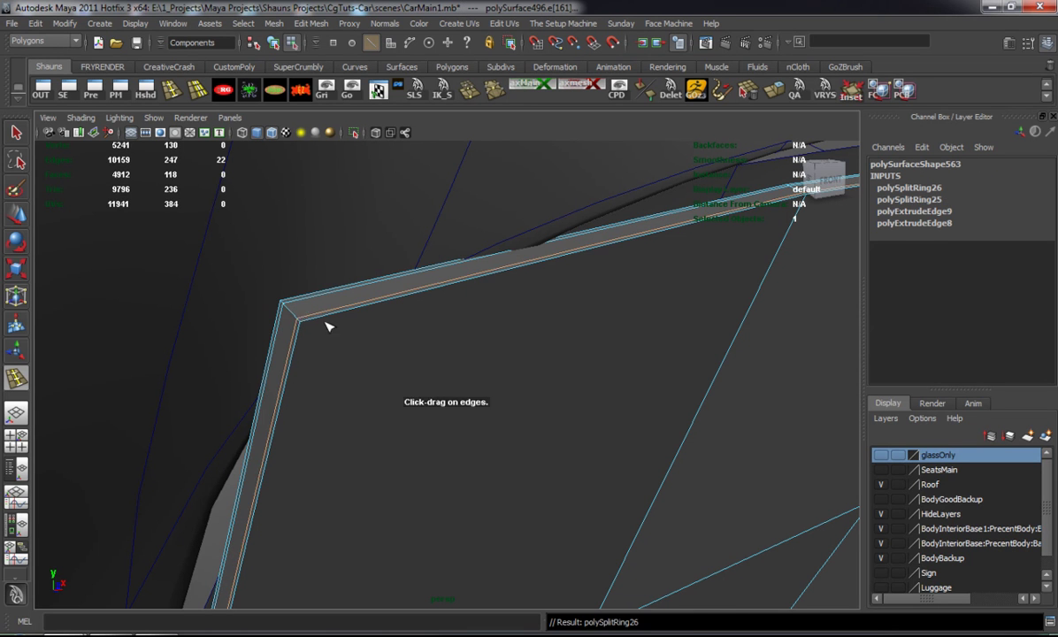
key(w)
key(3)
right_drag(510, 354, 567, 329)
- Inspect how the smoothed panel fits inside the rear door frame and the surrounding body
alt+right_drag(690, 389, 630, 403)
alt+drag(631, 403, 546, 385)
click(553, 239)
alt+right_drag(600, 423, 522, 336)
alt+drag(522, 336, 531, 315)
mouse_move(531, 315)
alt+right_down()
mouse_move(519, 320)
mouse_move(541, 334)
alt+right_up()
alt+drag(542, 334, 490, 335)
click(220, 290)
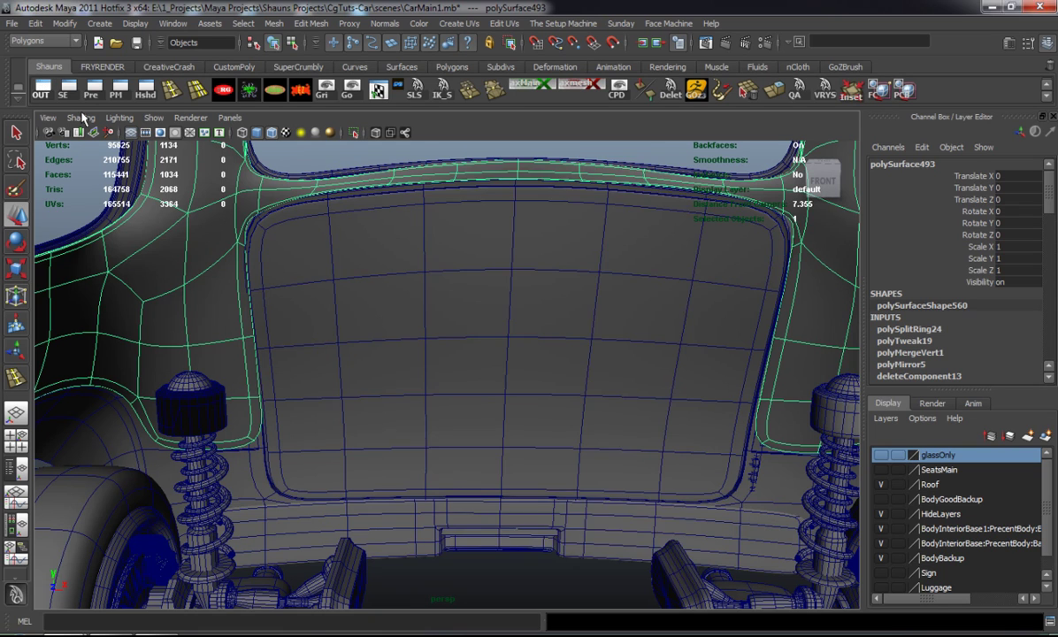
- Rename the BodyInteriorBase1 group that holds the rear door panel as trunk_Interior in the Outliner
click(40, 88)
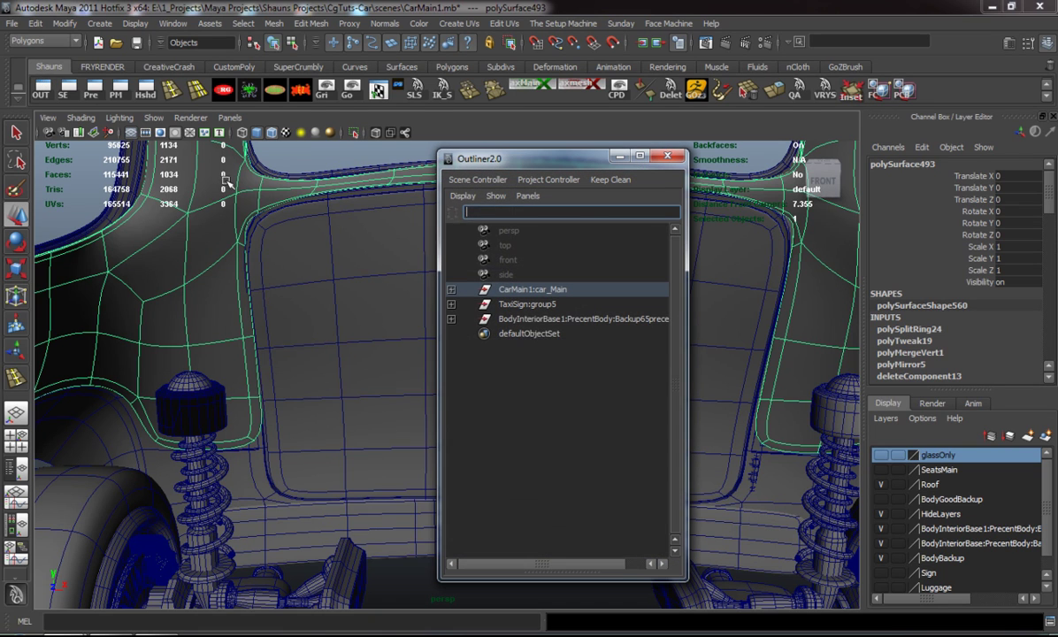
click(450, 289)
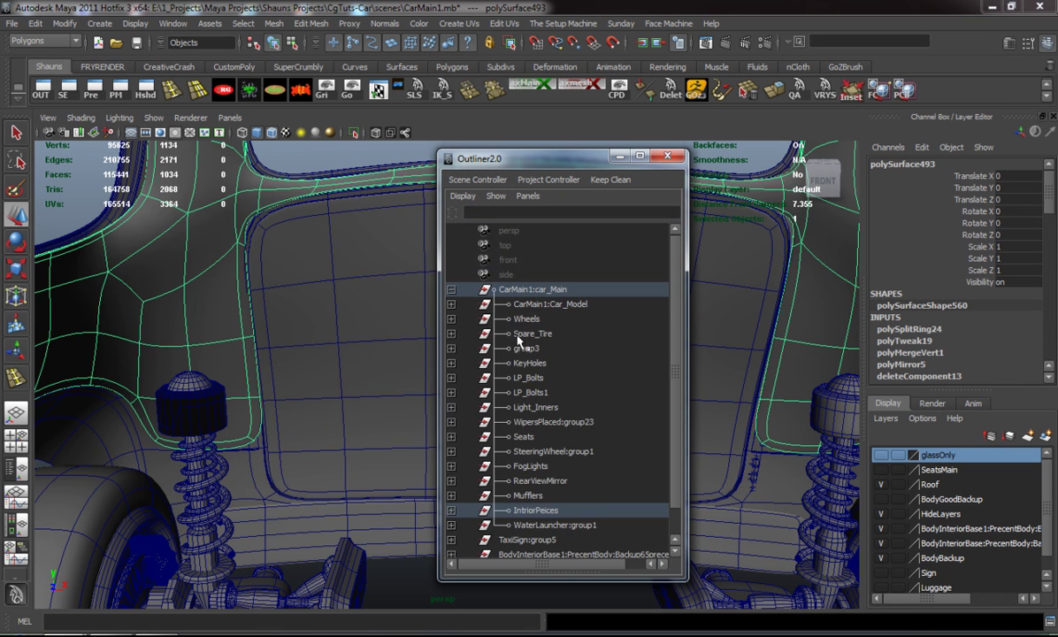
scroll(531, 389, down, 1)
click(547, 526)
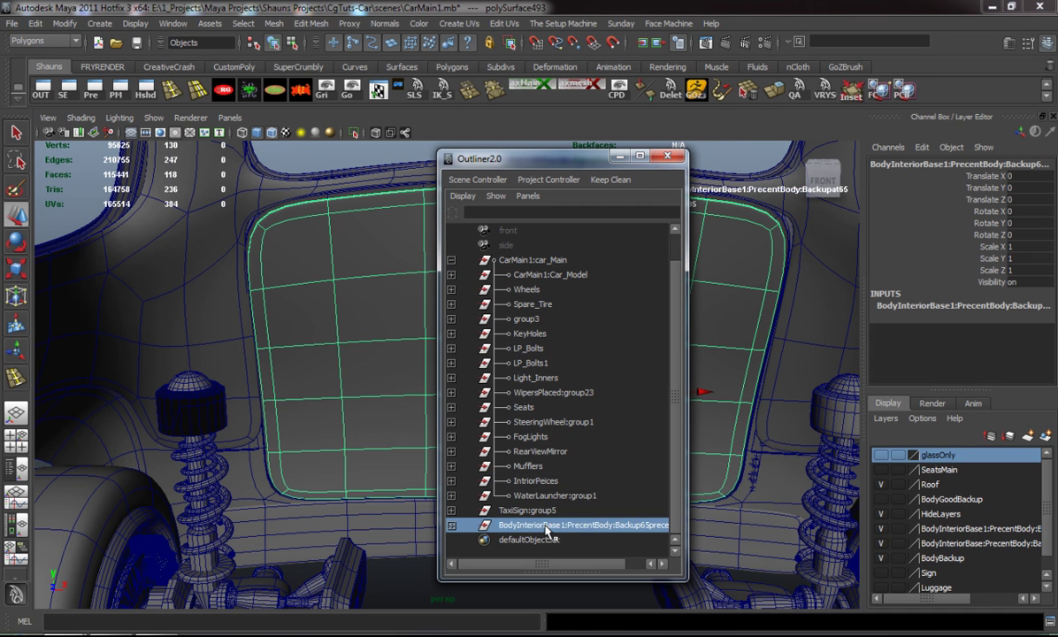
text(trunk Interior)
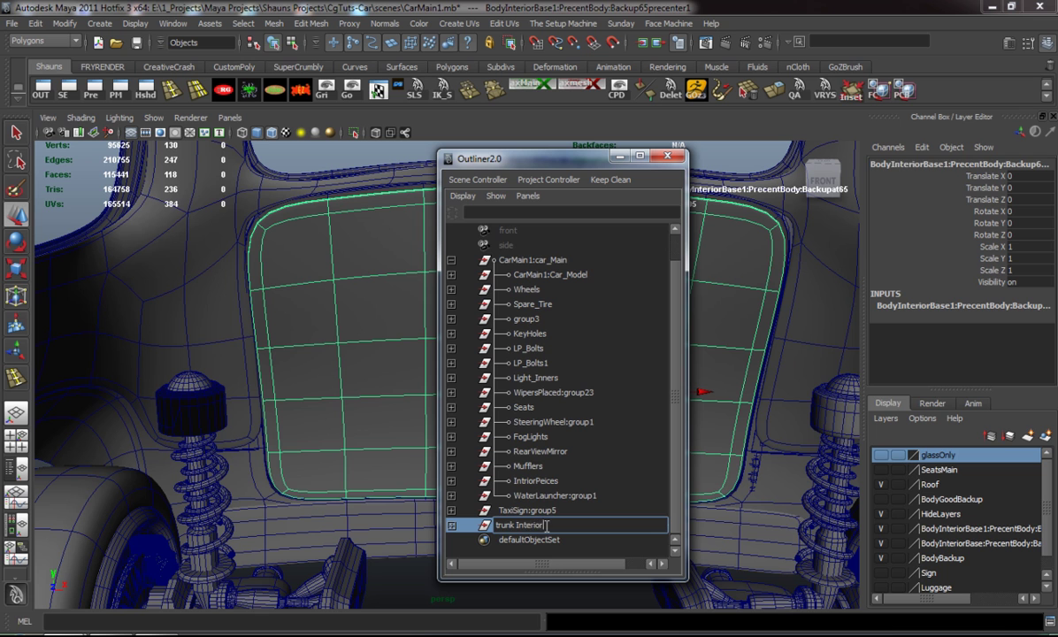
key(Return)
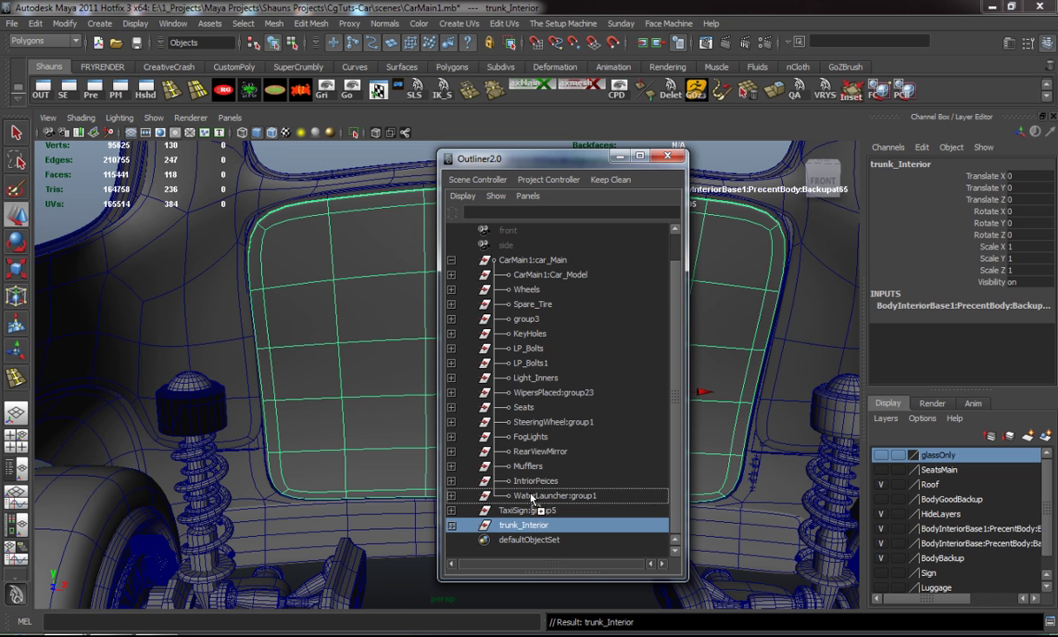
- Parent the trunk_Interior group under IntriorPeices, put the Outliner away and clear the selection
scroll(496, 447, up, 1)
click(534, 497)
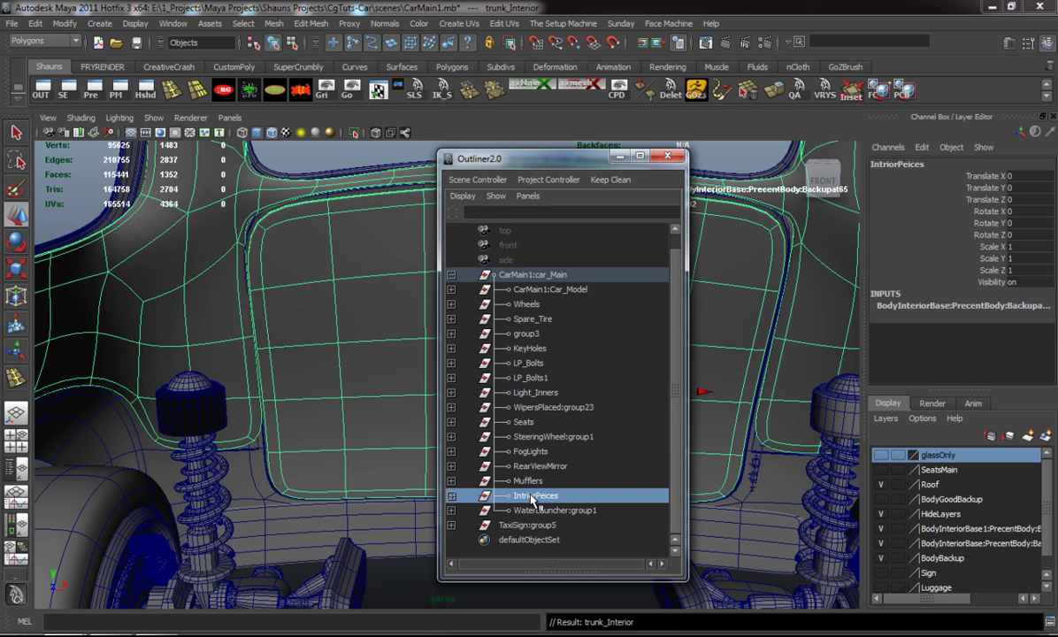
click(451, 275)
click(620, 160)
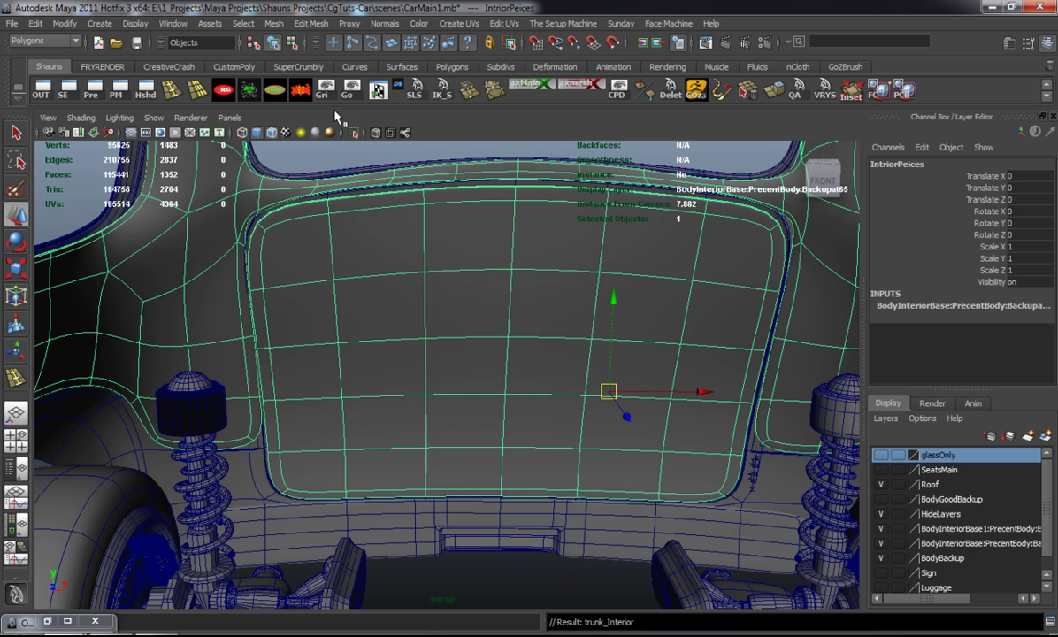
click(301, 92)
click(327, 148)
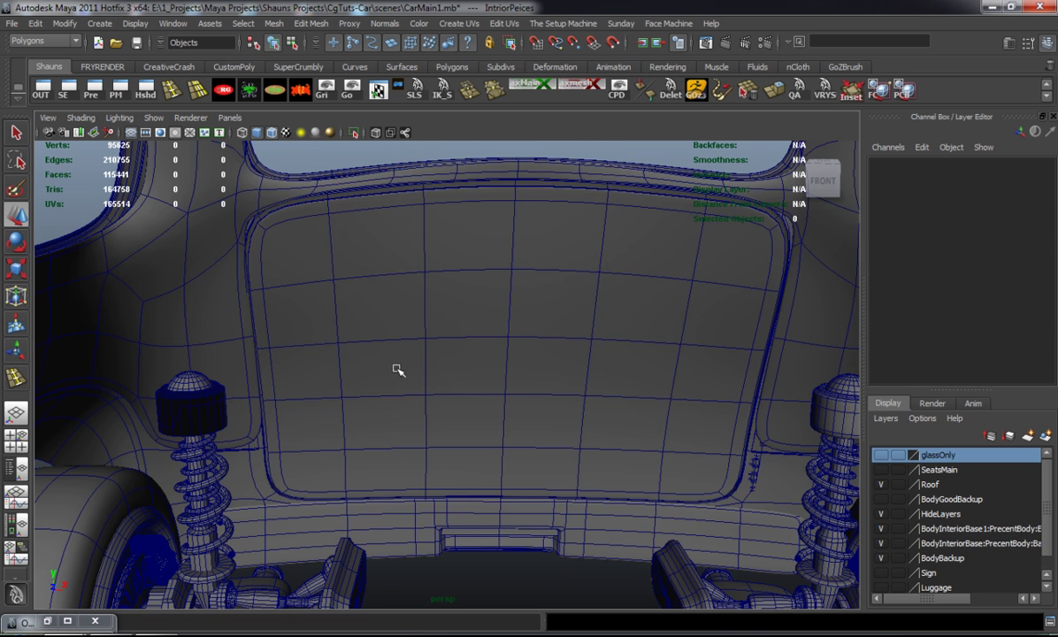
- Examine the gap between the panel's upper corner and the surrounding rear door frame up close
alt+drag(394, 363, 342, 371)
alt+middle_drag(446, 348, 402, 401)
alt+right_drag(402, 402, 531, 443)
alt+middle_drag(602, 354, 482, 391)
alt+right_drag(483, 390, 566, 383)
alt+middle_drag(567, 382, 398, 382)
alt+right_drag(398, 382, 481, 381)
alt+drag(481, 379, 471, 381)
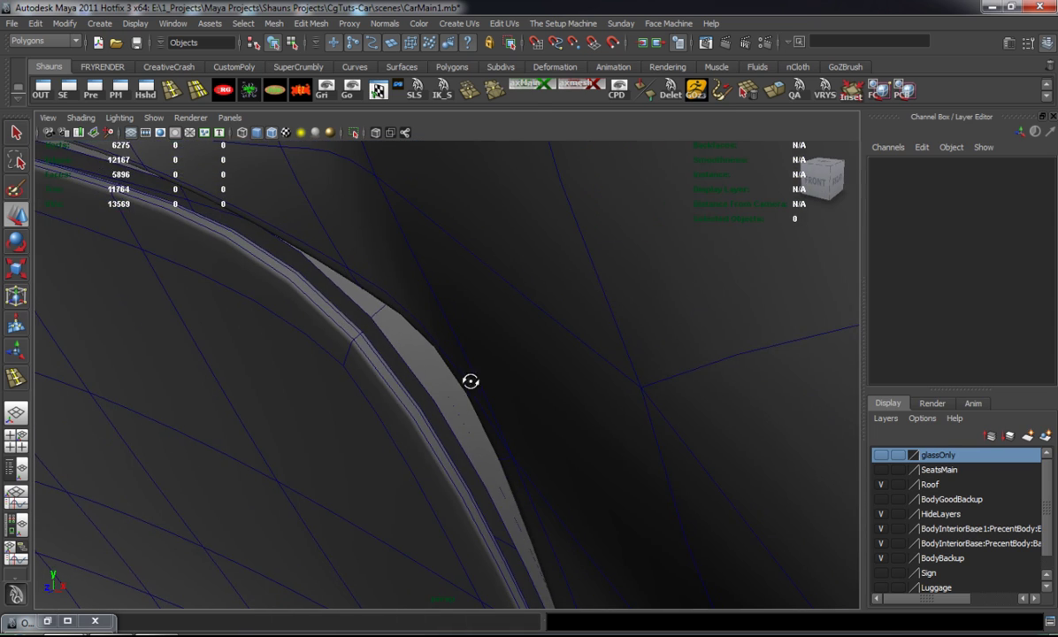
- Insert a supporting edge loop around the rear door frame beside the panel's corner, restore smooth preview and return to object mode
click(432, 376)
alt+right_drag(430, 376, 413, 383)
alt+drag(413, 382, 274, 410)
alt+middle_drag(290, 384, 522, 425)
alt+right_drag(398, 423, 463, 419)
alt+drag(463, 418, 544, 433)
alt+middle_drag(544, 433, 500, 440)
scroll(500, 440, up, 3)
alt+drag(500, 437, 485, 431)
key(1)
alt+right_drag(522, 422, 604, 420)
alt+middle_drag(603, 420, 470, 430)
alt+drag(470, 430, 504, 420)
alt+middle_drag(504, 420, 481, 448)
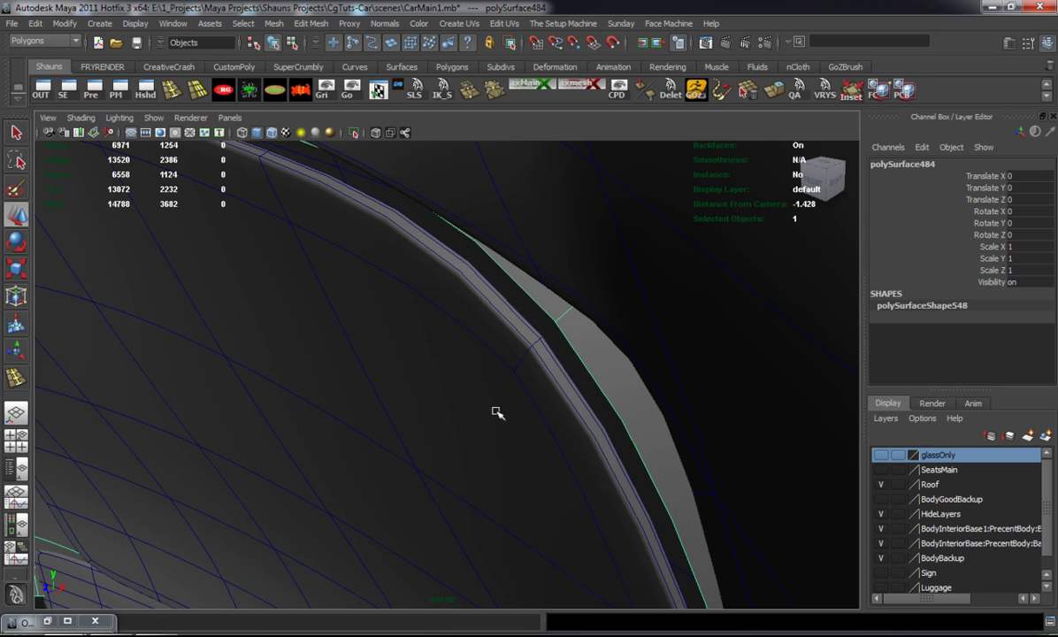
click(174, 90)
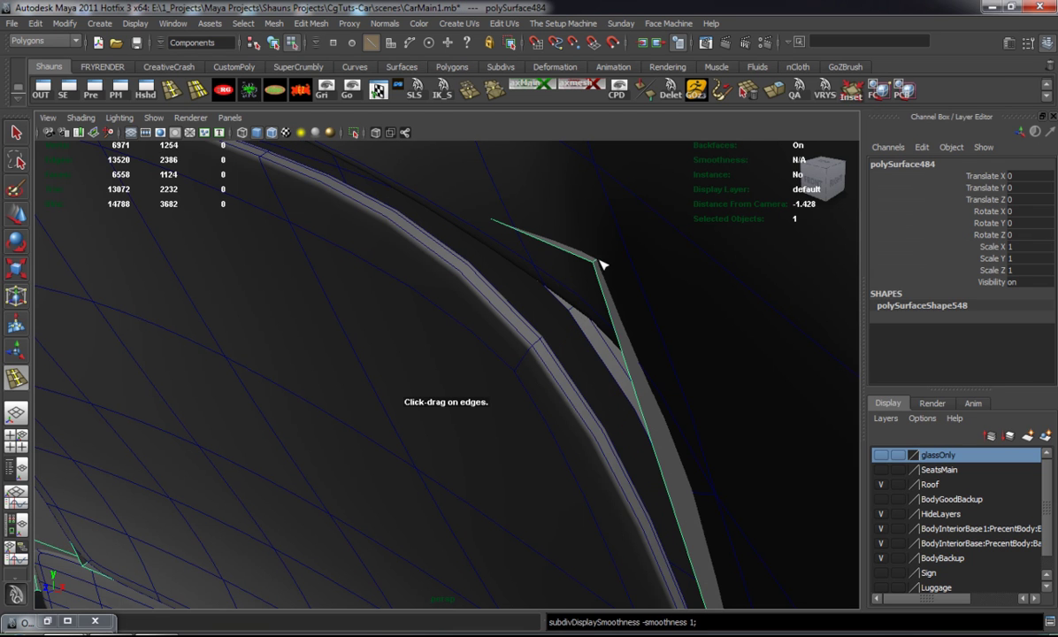
click(599, 263)
key(w)
key(3)
right_drag(608, 365, 635, 346)
alt+right_drag(634, 346, 472, 362)
alt+drag(472, 362, 495, 333)
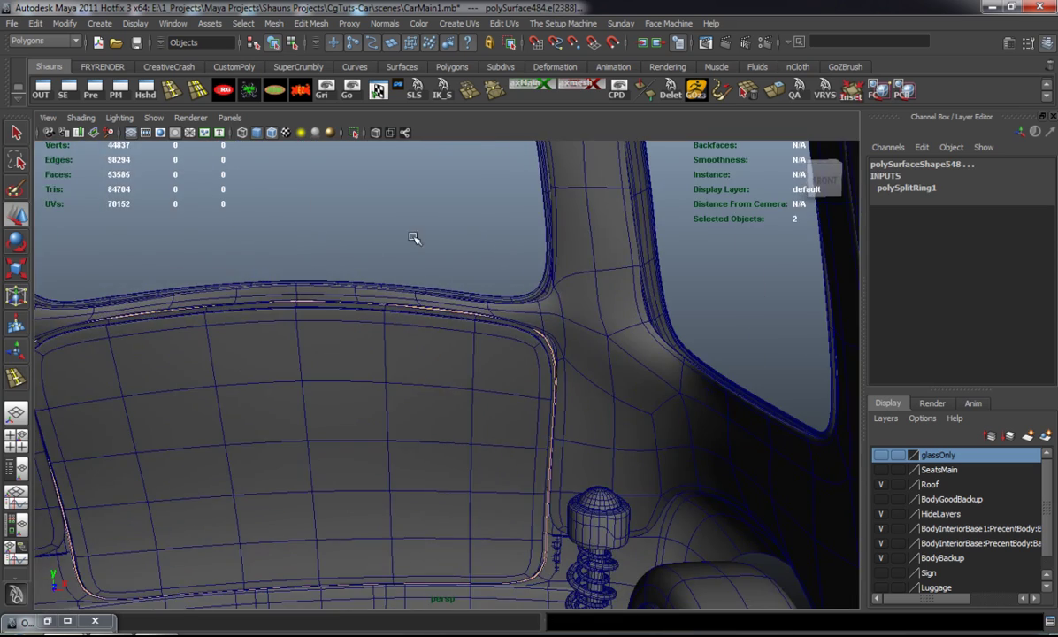
click(413, 232)
- Nudge the interior panel slightly along Z to refine its fit along the rear door's lower edge
alt+drag(619, 179, 455, 341)
click(321, 404)
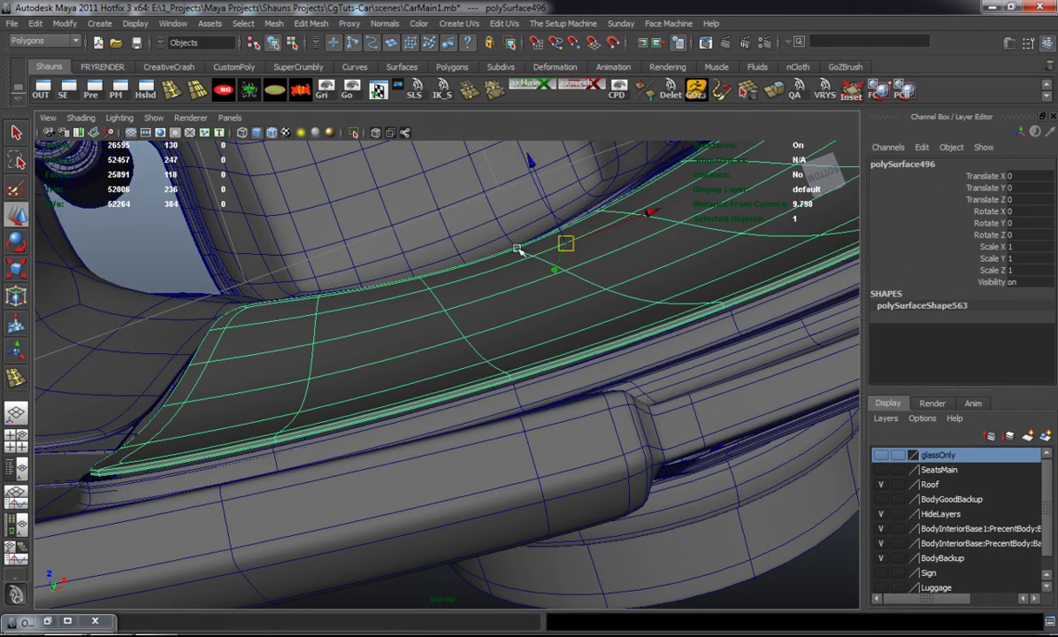
middle_drag(531, 166, 535, 174)
drag(570, 242, 451, 338)
alt+right_drag(451, 338, 442, 427)
alt+drag(442, 427, 469, 356)
alt+drag(531, 209, 715, 320)
click(716, 319)
- Show the SeatsMain layer to view the seats in front of the rear door panel
alt+right_drag(511, 323, 506, 375)
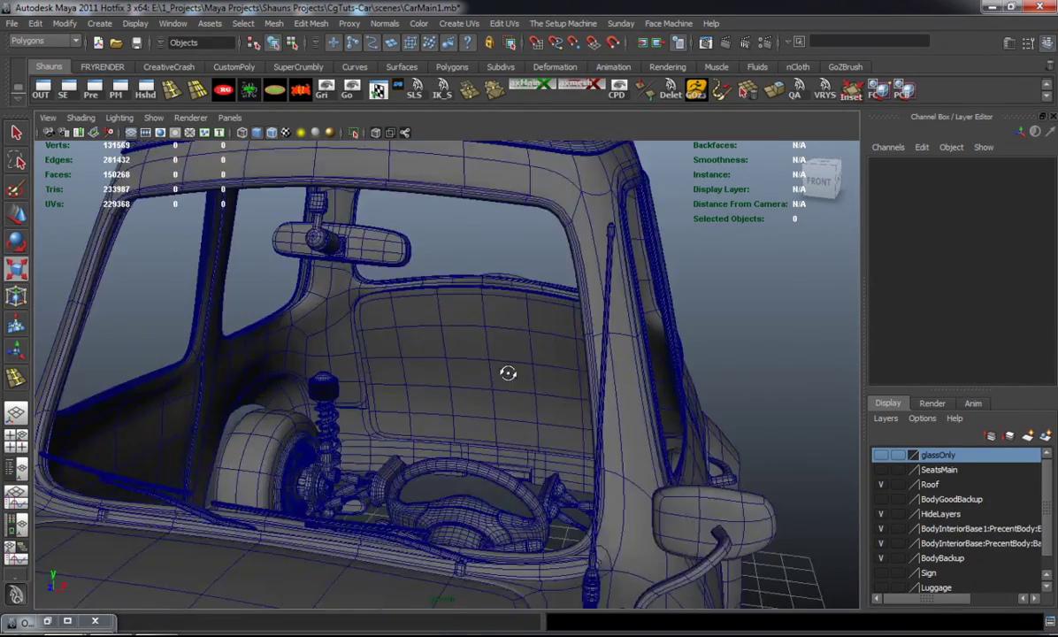
alt+drag(505, 375, 525, 370)
alt+right_drag(524, 371, 638, 419)
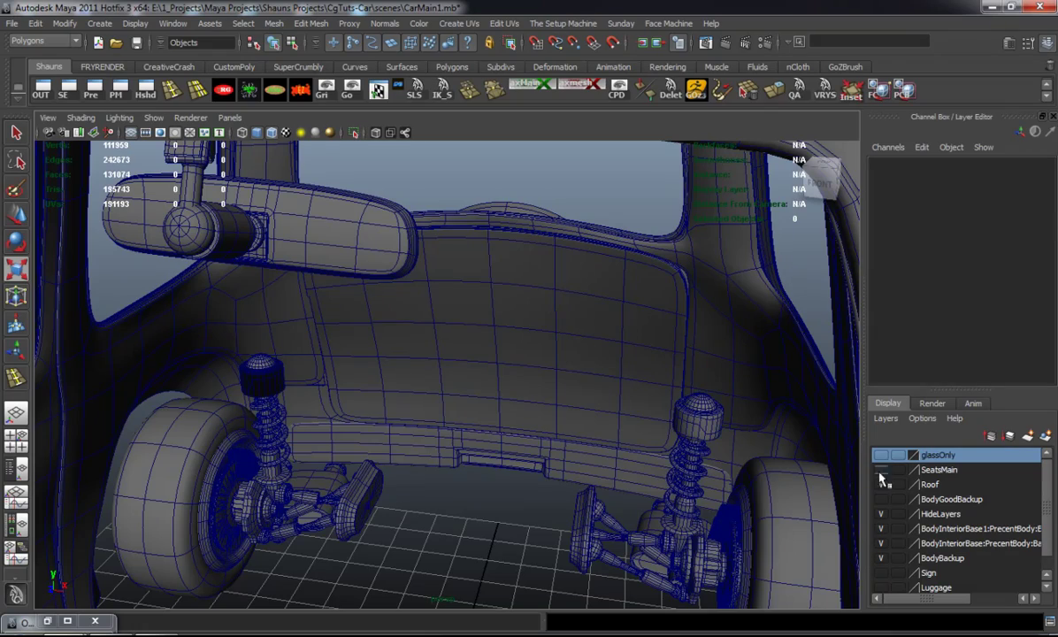
click(880, 470)
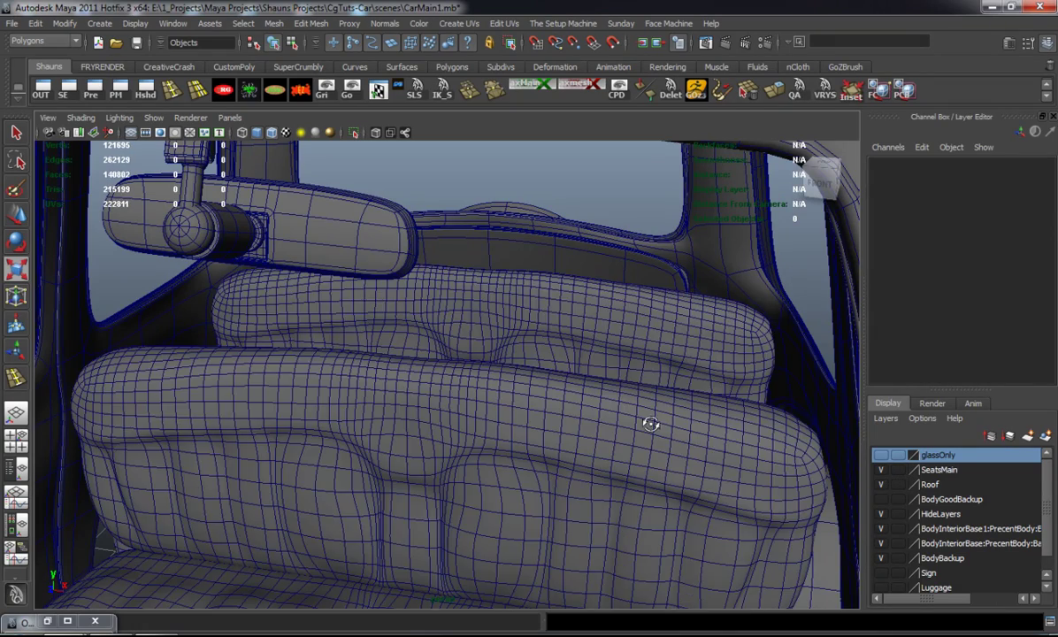